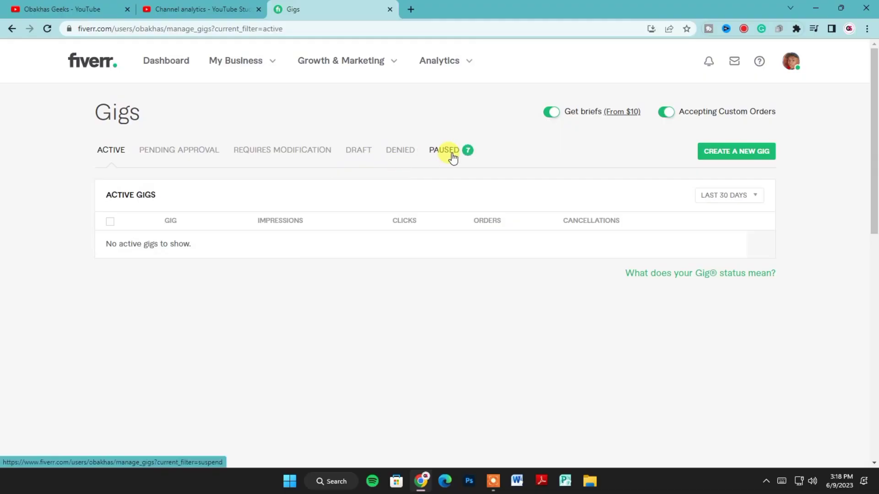
- Show the Paused gigs list and select all seven paused gigs together
left_click(453, 158)
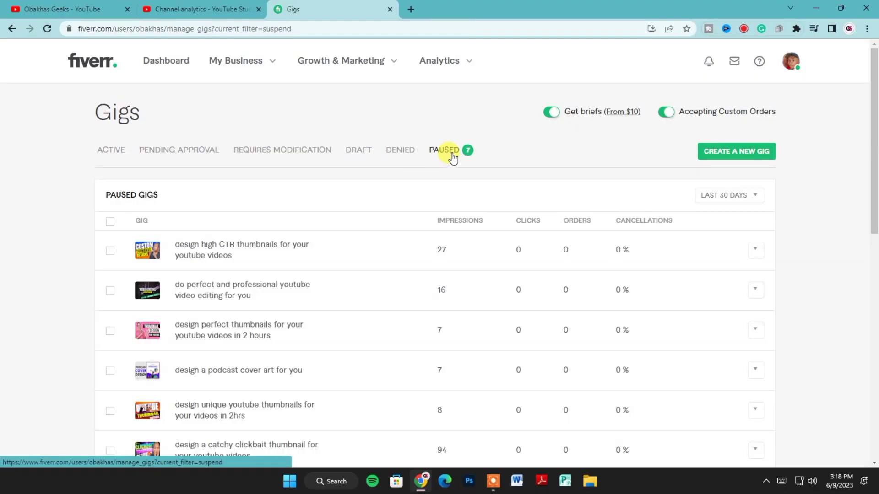
scroll(326, 265, "down", 1)
scroll(326, 264, "down", 3)
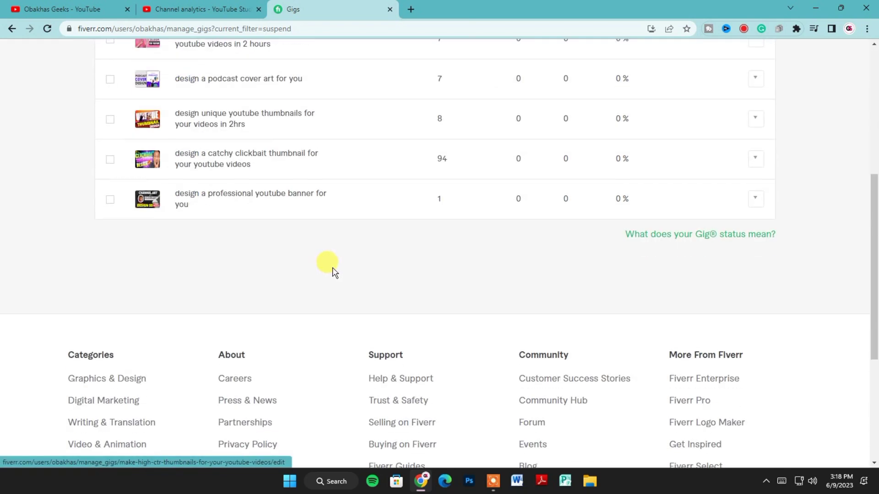
scroll(332, 272, "up", 4)
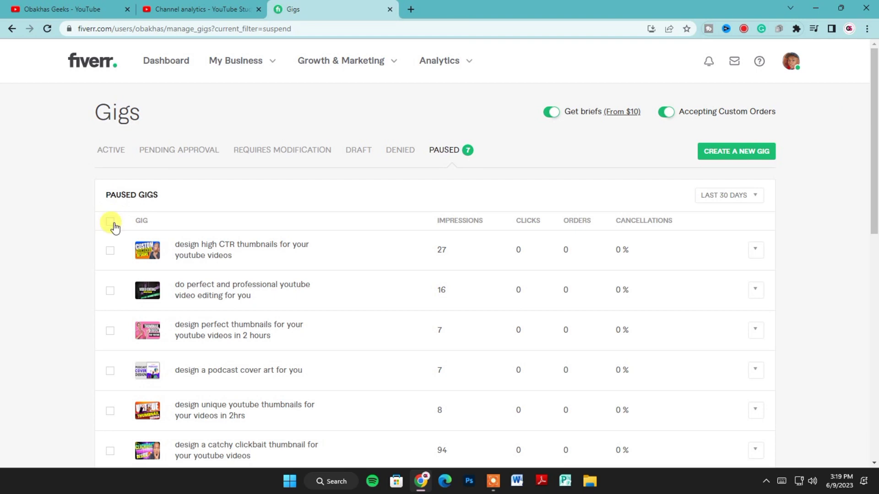
left_click(111, 223)
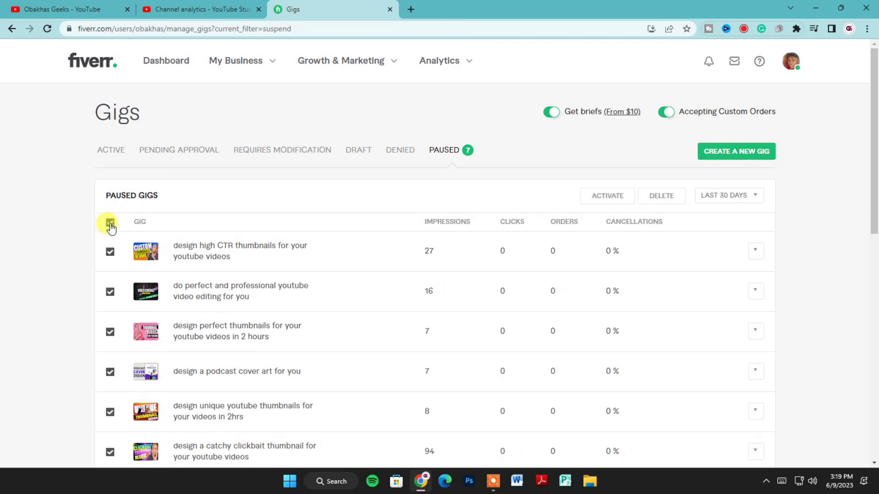
scroll(169, 309, "down", 2)
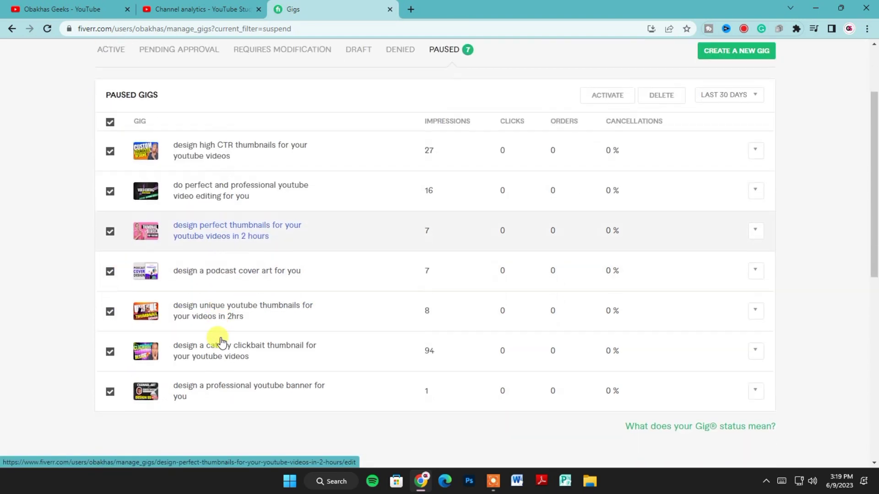
scroll(216, 337, "down", 2)
scroll(175, 306, "up", 3)
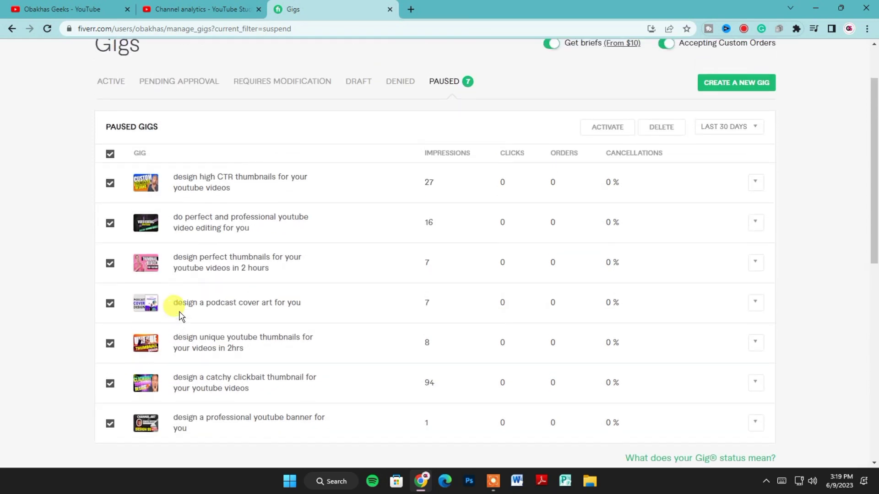
scroll(176, 309, "up", 1)
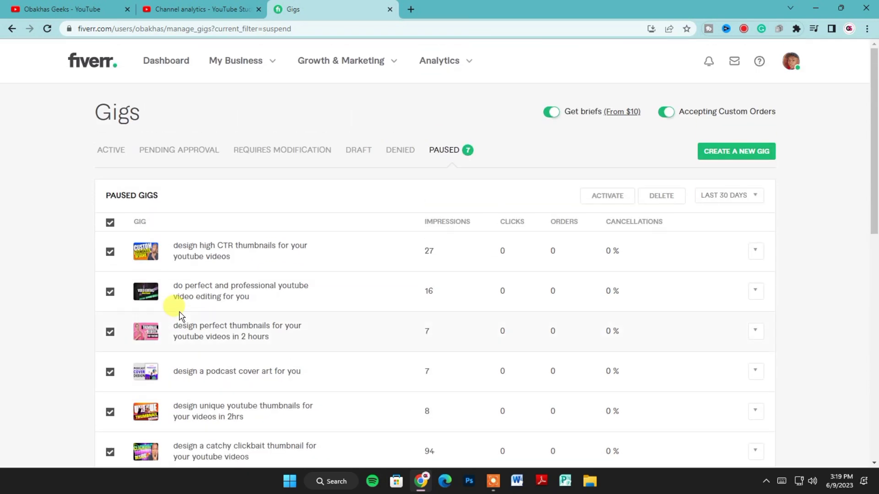
- Bulk-activate the seven selected gigs and confirm they appear under Active
left_click(608, 199)
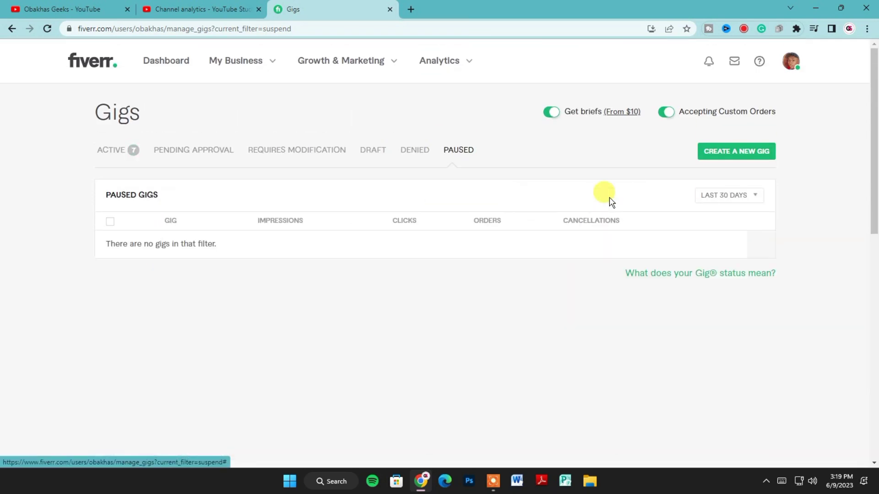
left_click(116, 155)
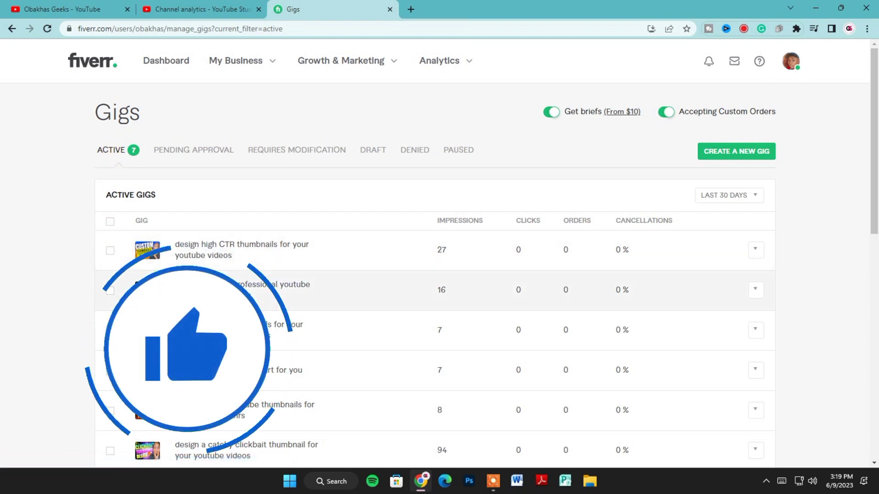
scroll(219, 290, "down", 1)
scroll(218, 290, "down", 2)
scroll(301, 298, "down", 1)
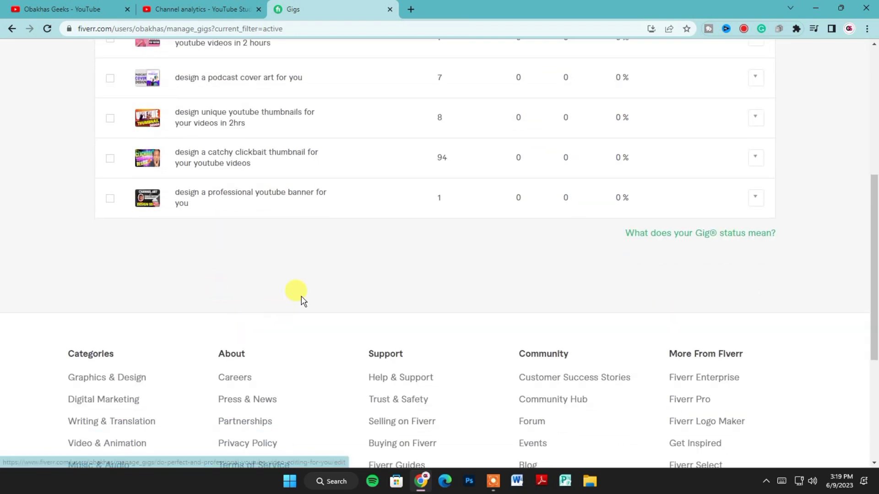
scroll(300, 298, "up", 3)
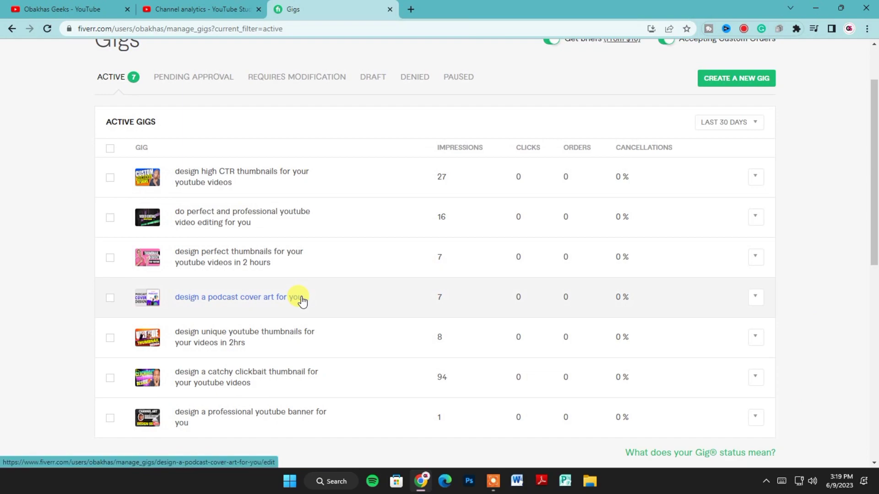